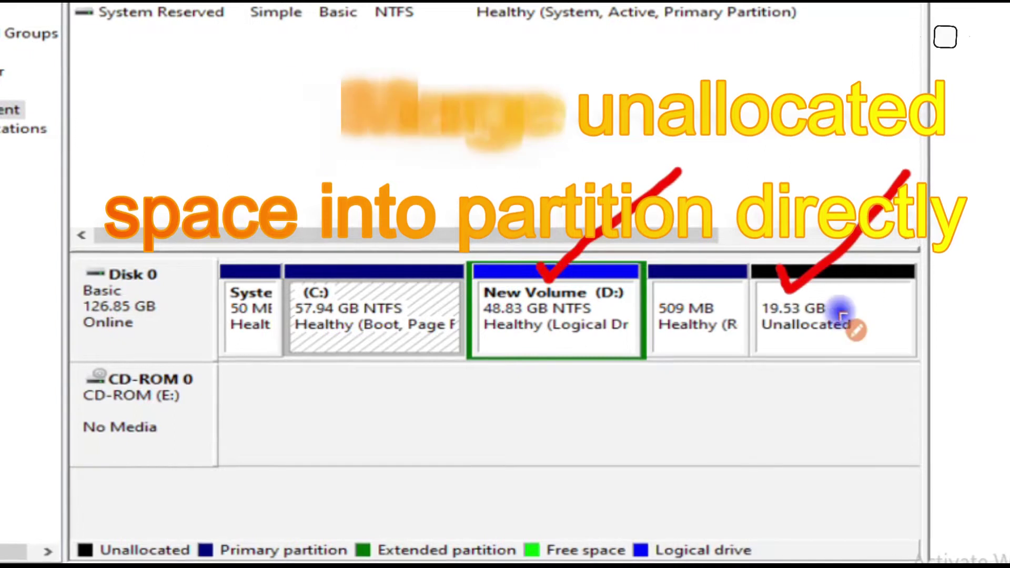
drag(747, 345, 882, 367)
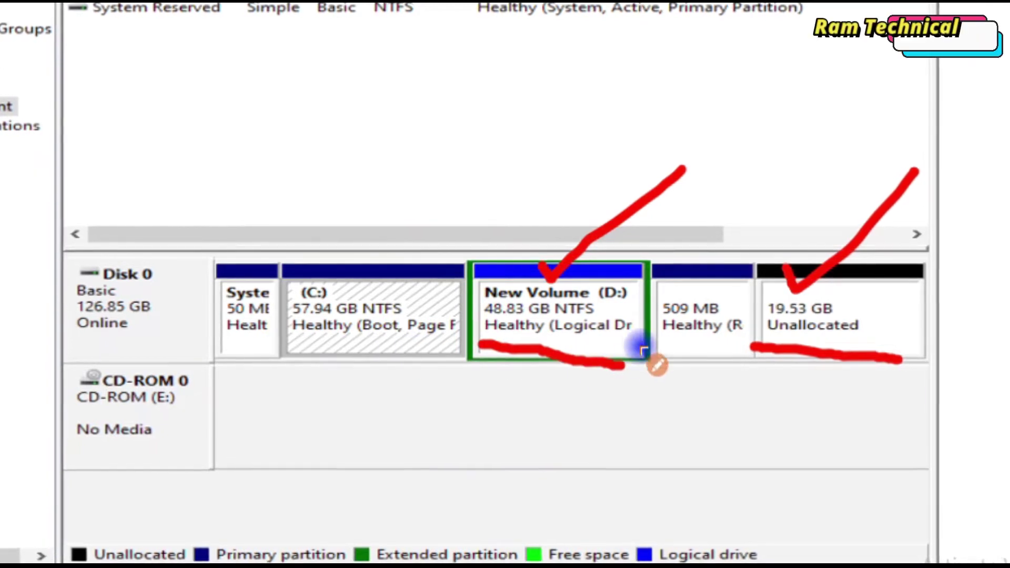
drag(289, 347, 405, 369)
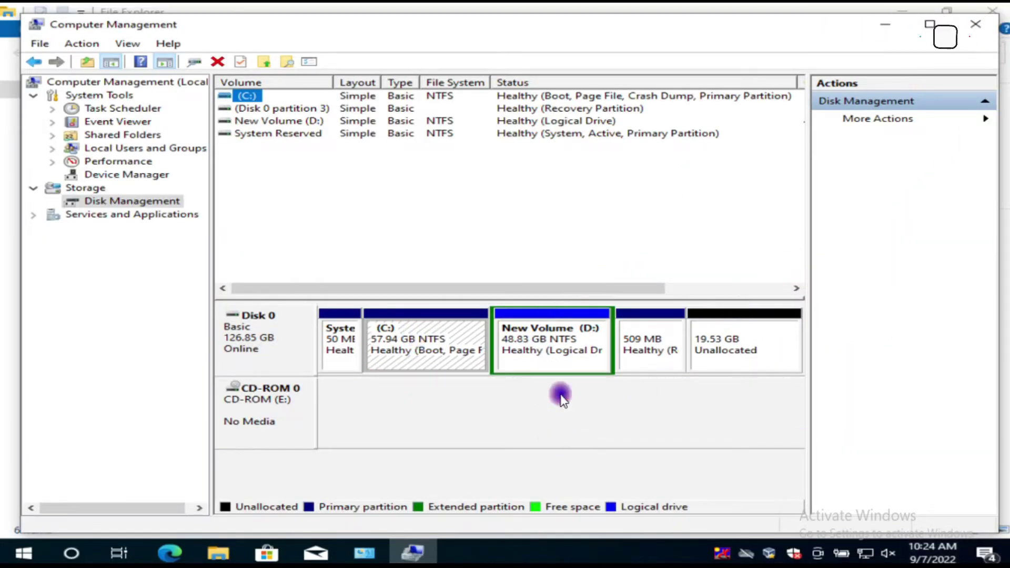
Check whether New Volume (D:) can be extended into the 19.53 GB unallocated space, and close Computer Management and File Explorer
click(538, 359)
click(725, 350)
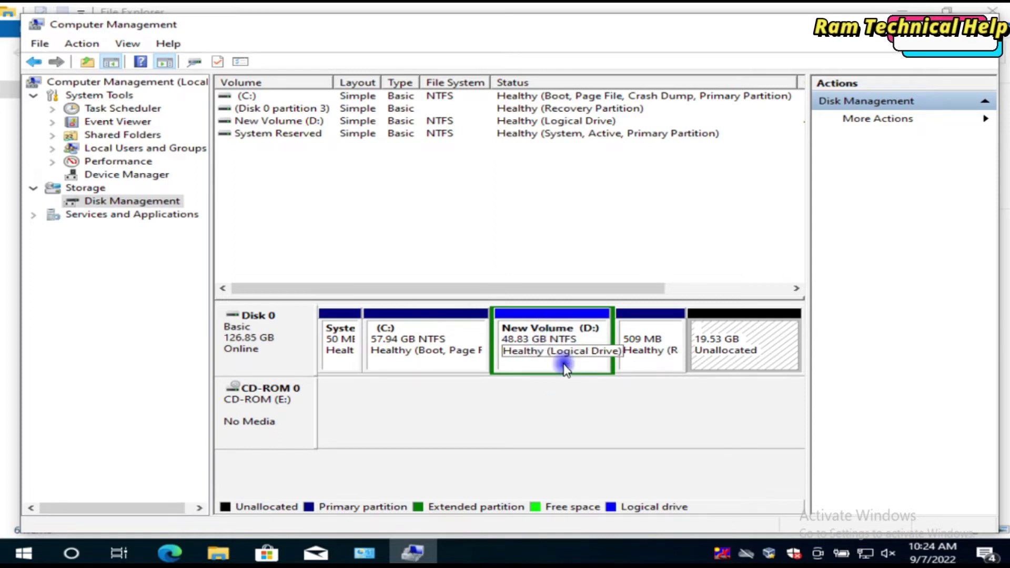
click(729, 344)
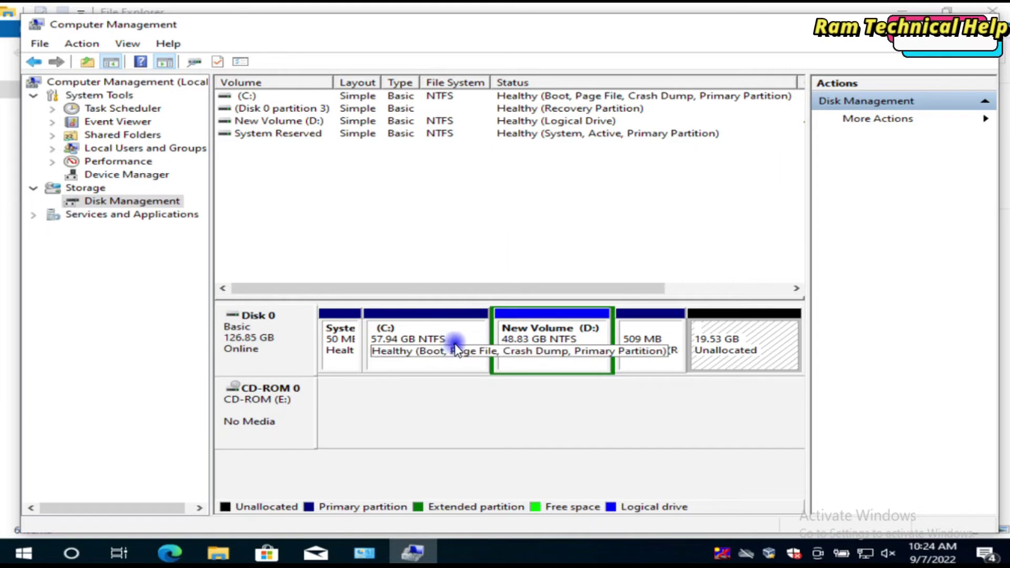
right_click(542, 339)
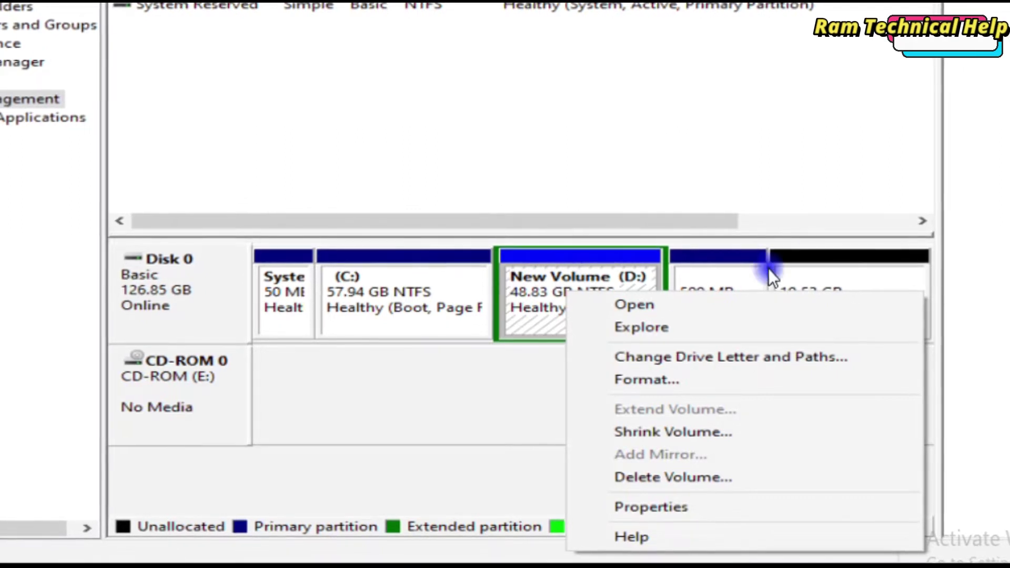
click(551, 276)
right_click(550, 276)
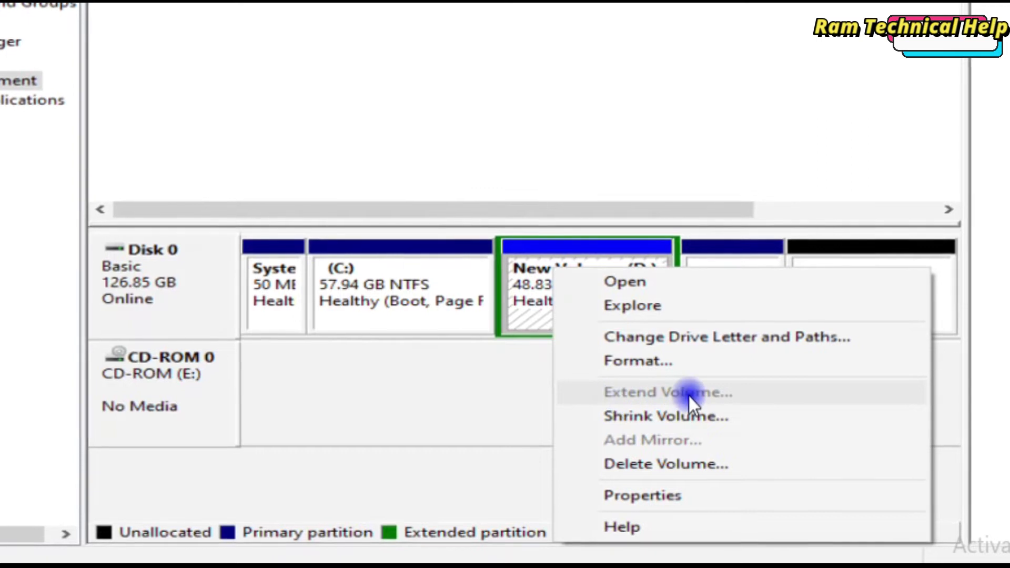
click(539, 298)
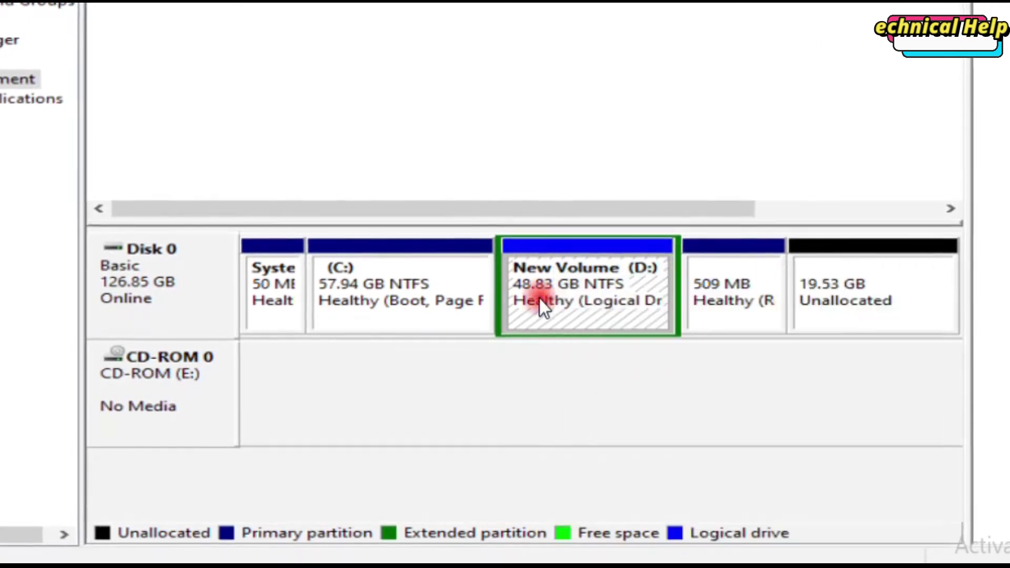
click(830, 308)
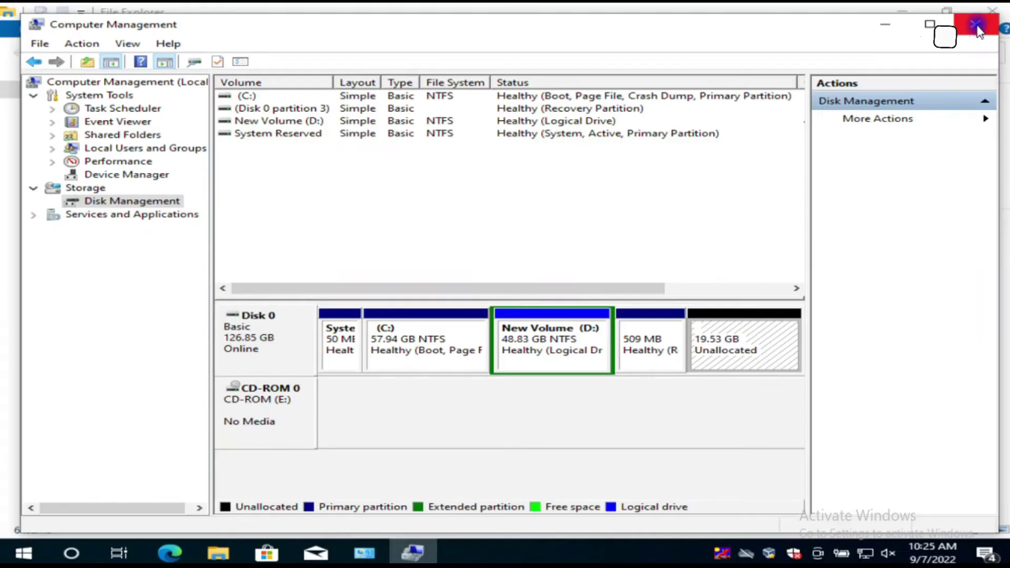
click(986, 22)
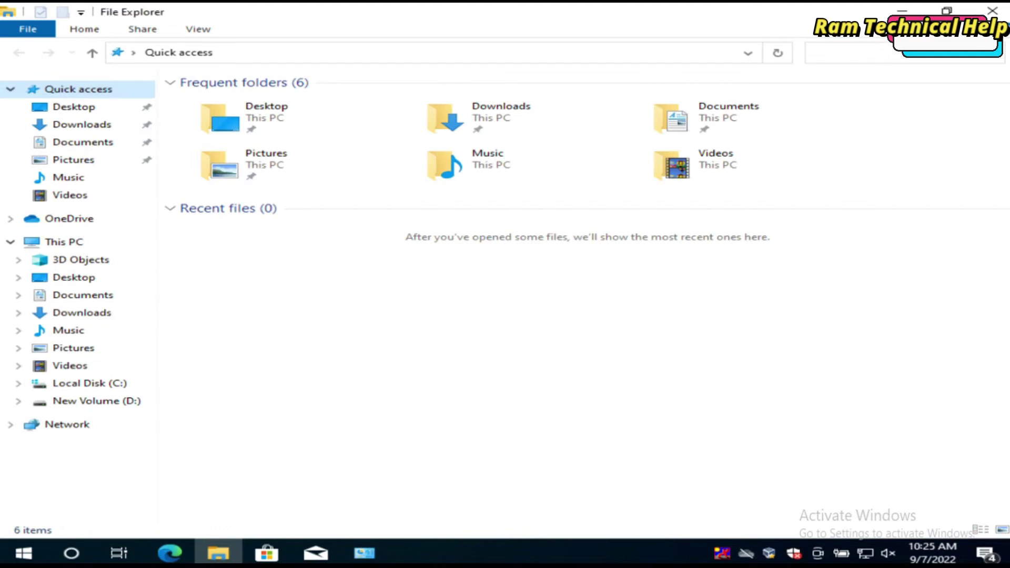
click(1000, 12)
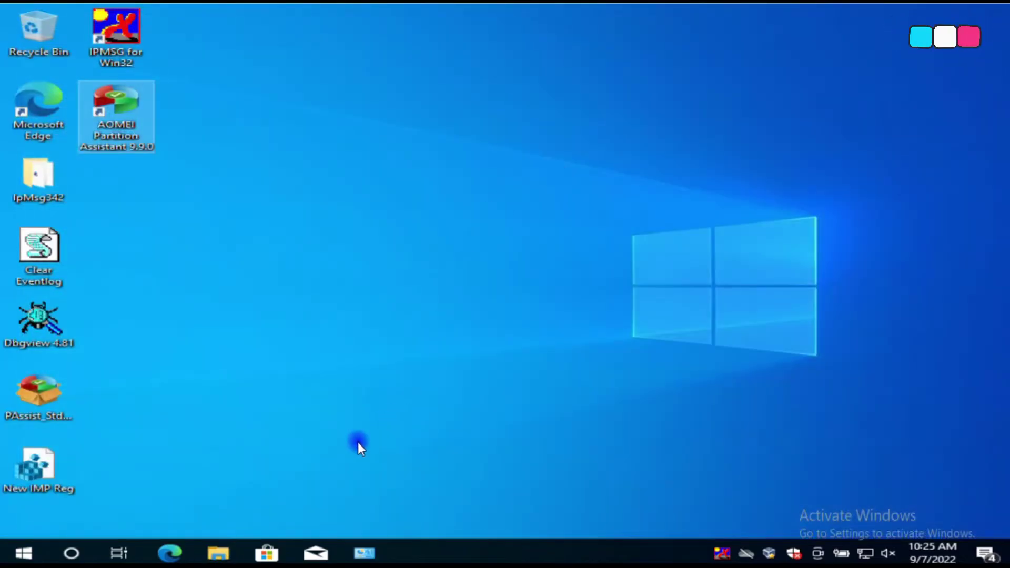
click(187, 553)
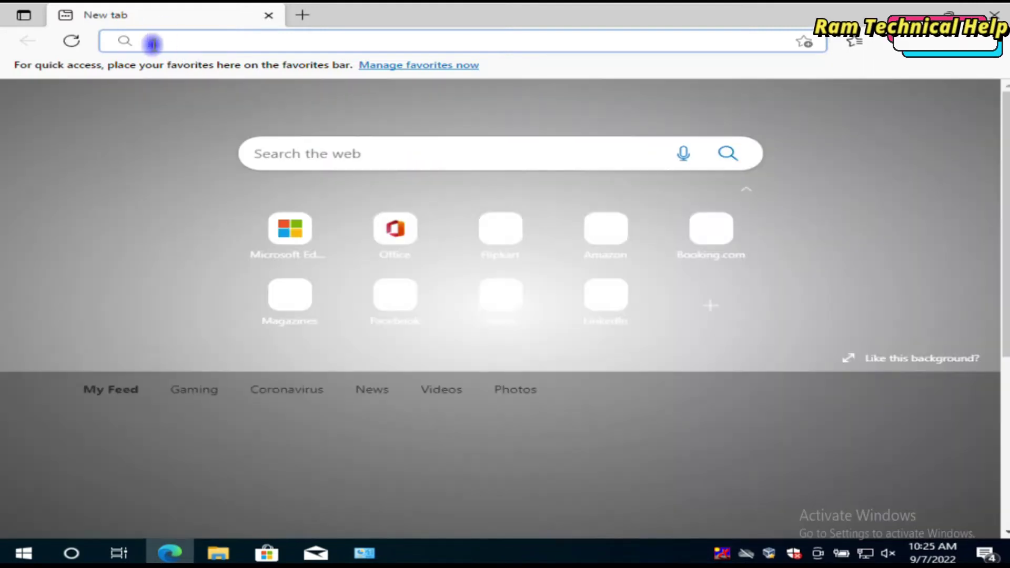
right_click(152, 42)
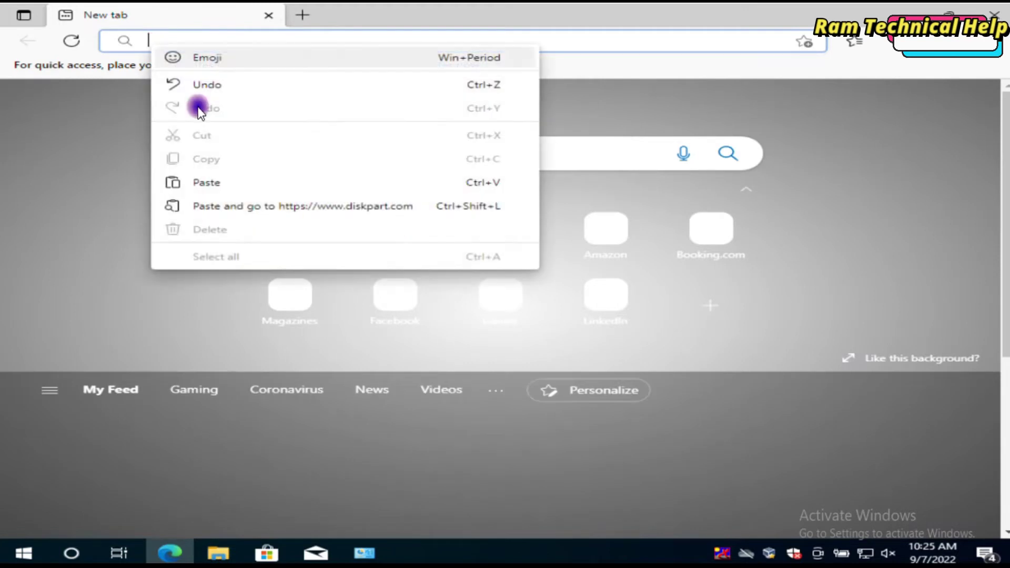
click(295, 271)
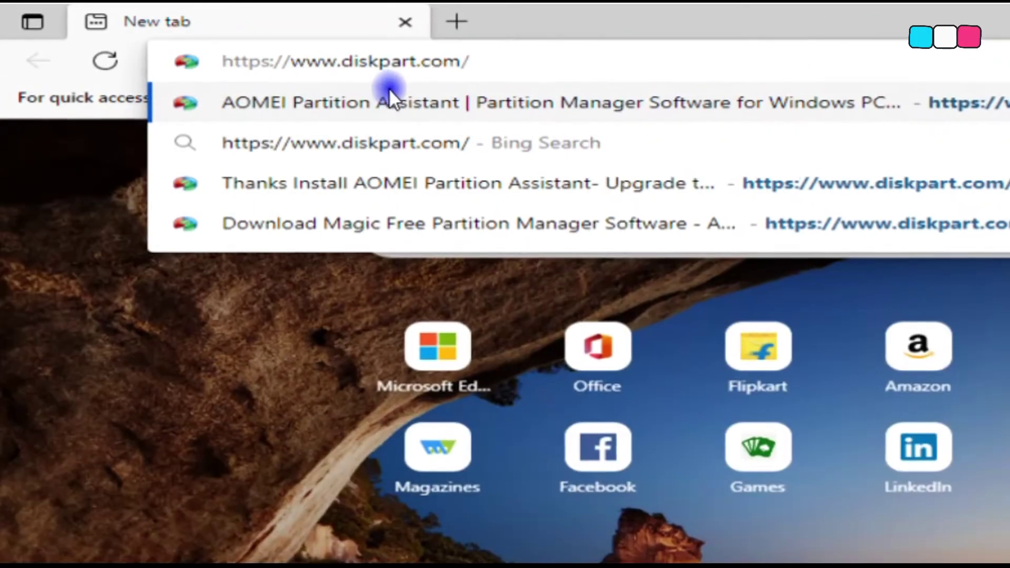
drag(471, 61, 232, 63)
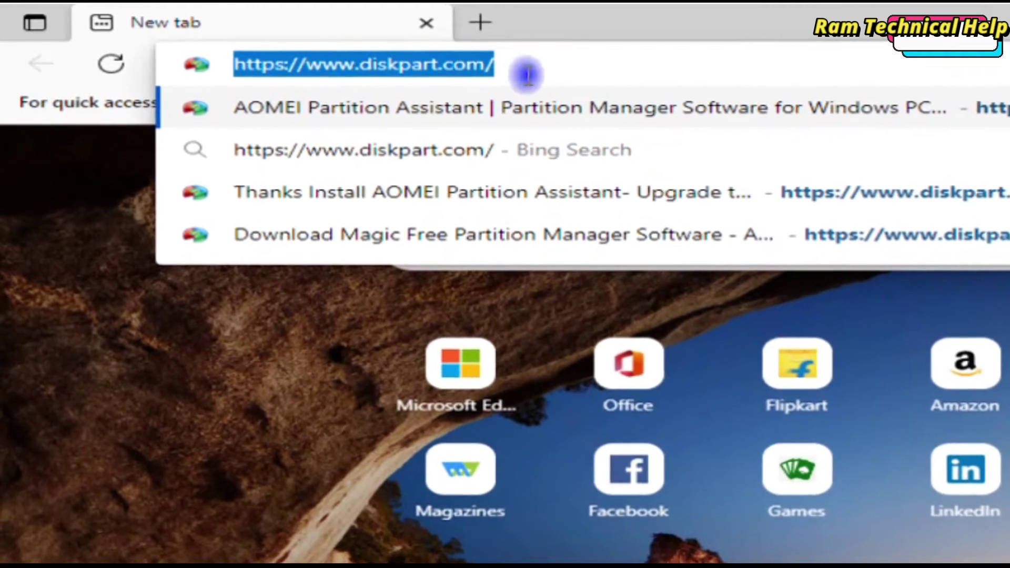
click(519, 71)
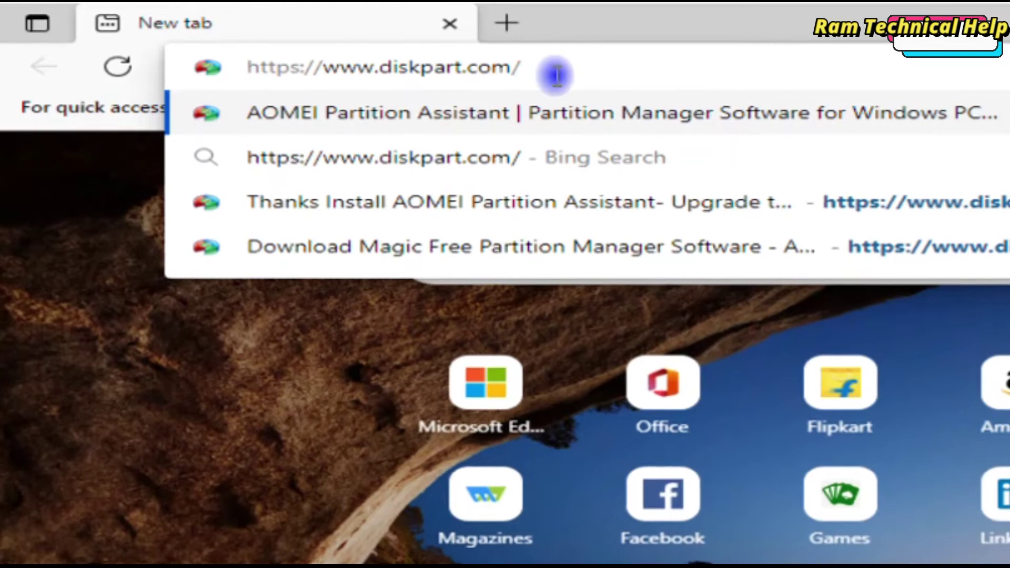
key(Return)
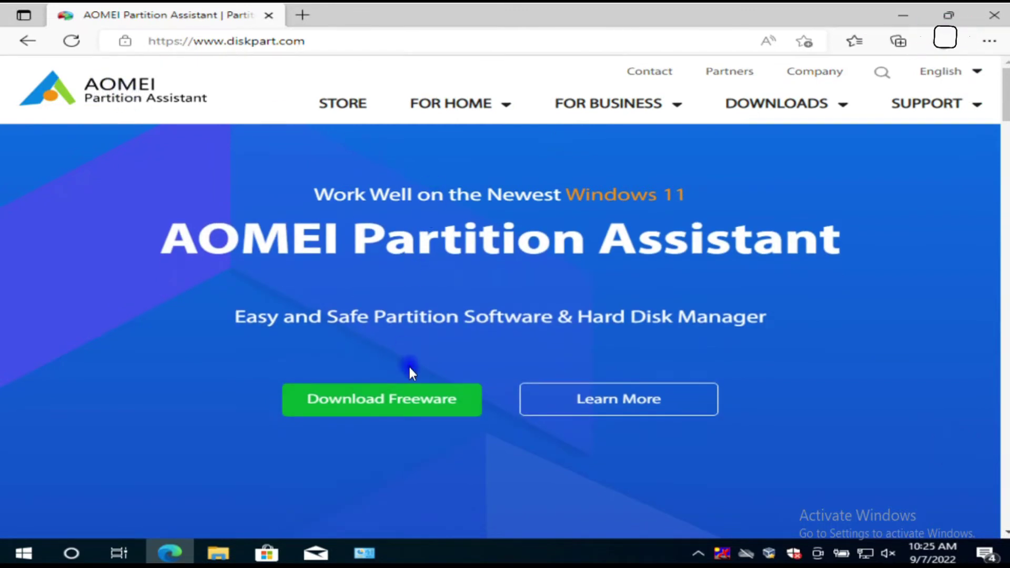
Dismiss the cookie notice and download the AOMEI Partition Assistant Standard freeware v9.9.0
click(369, 413)
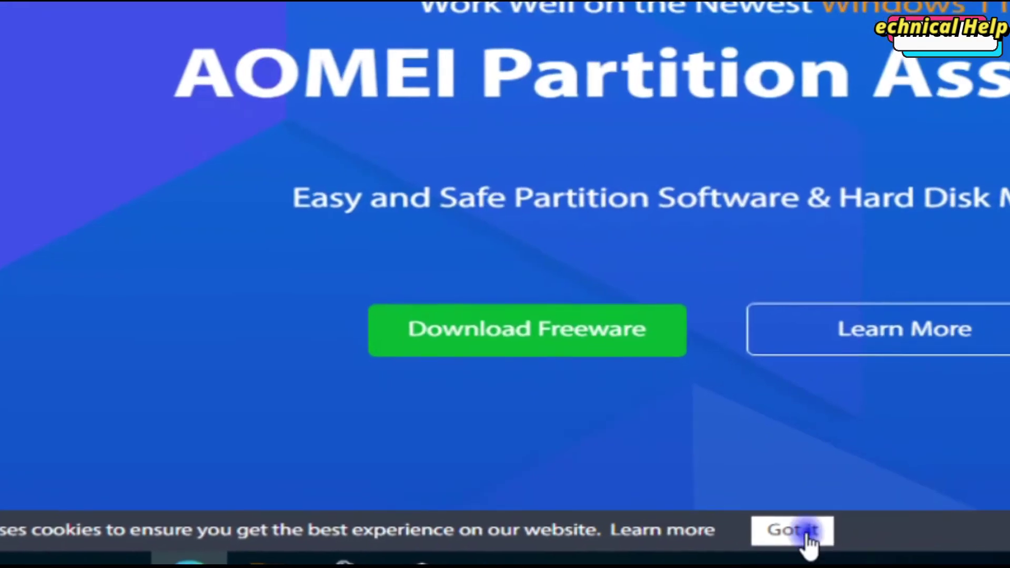
click(796, 516)
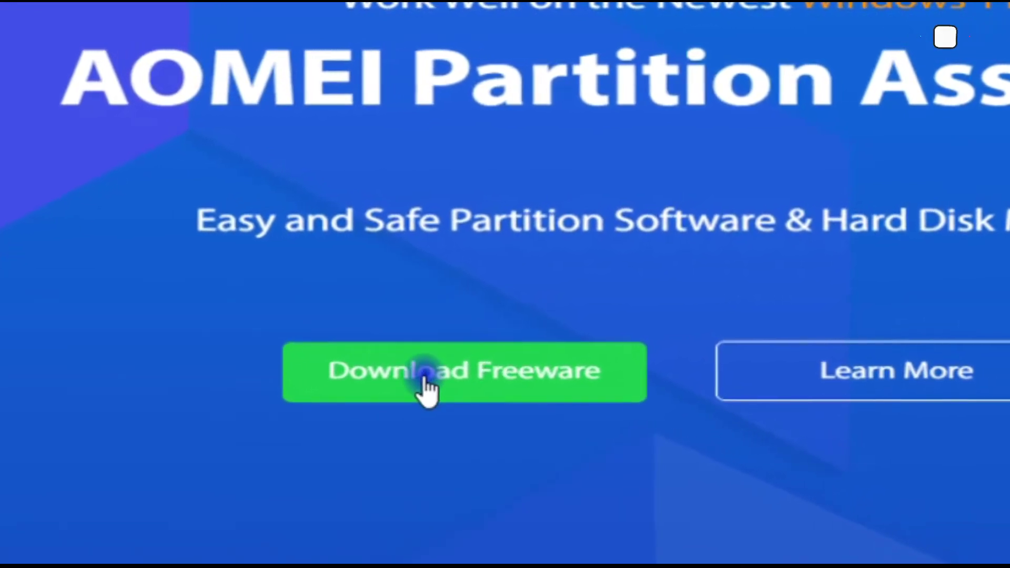
click(503, 379)
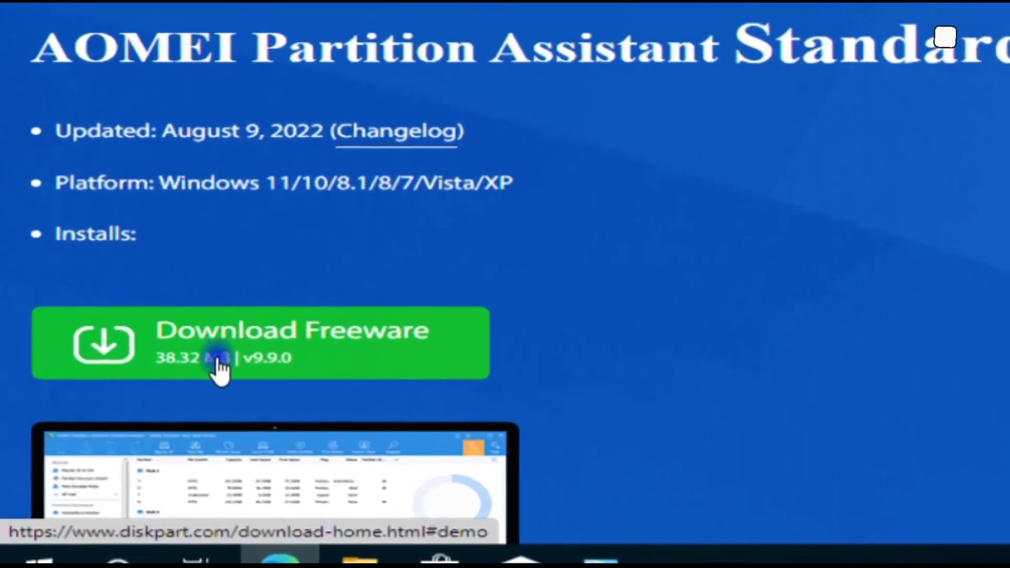
click(266, 337)
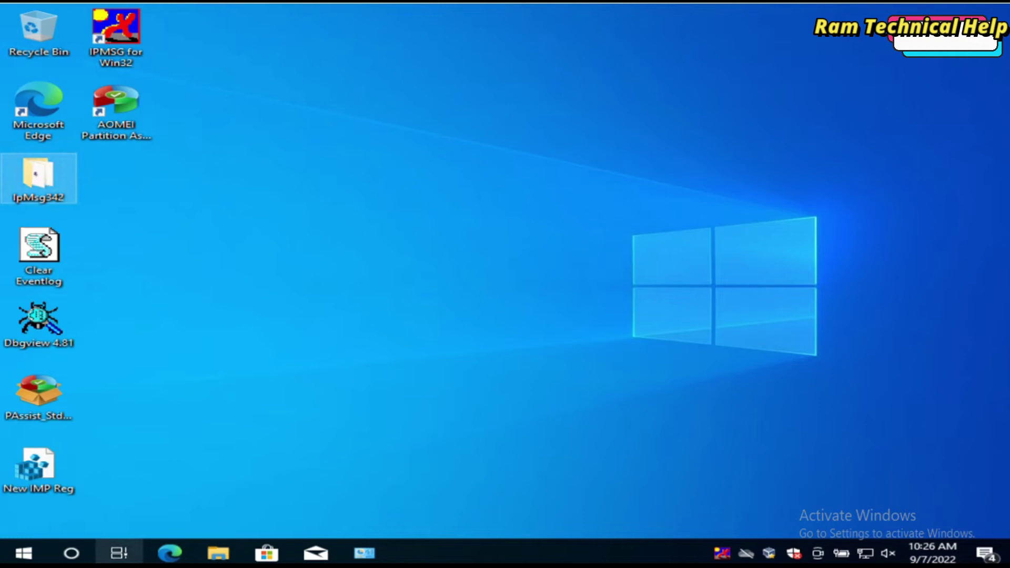
Open the Downloads folder in File Explorer, and launch AOMEI Partition Assistant 9.9.0 from the desktop
click(218, 556)
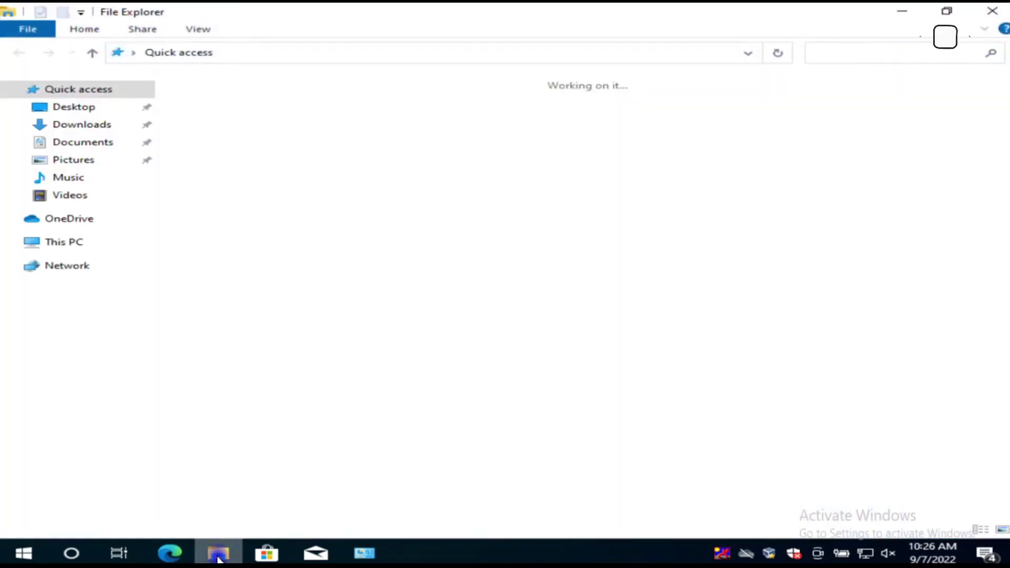
click(79, 126)
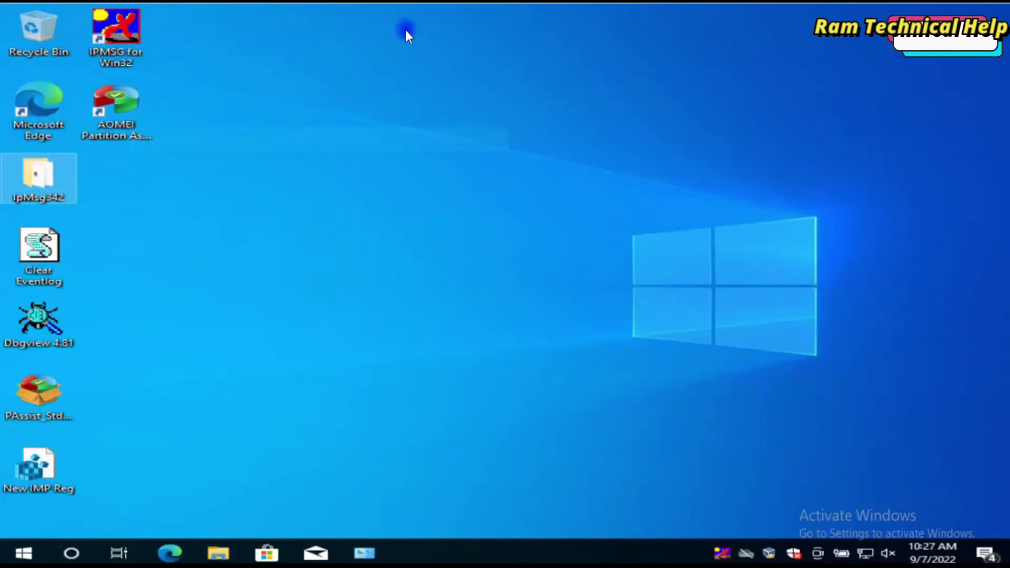
click(115, 113)
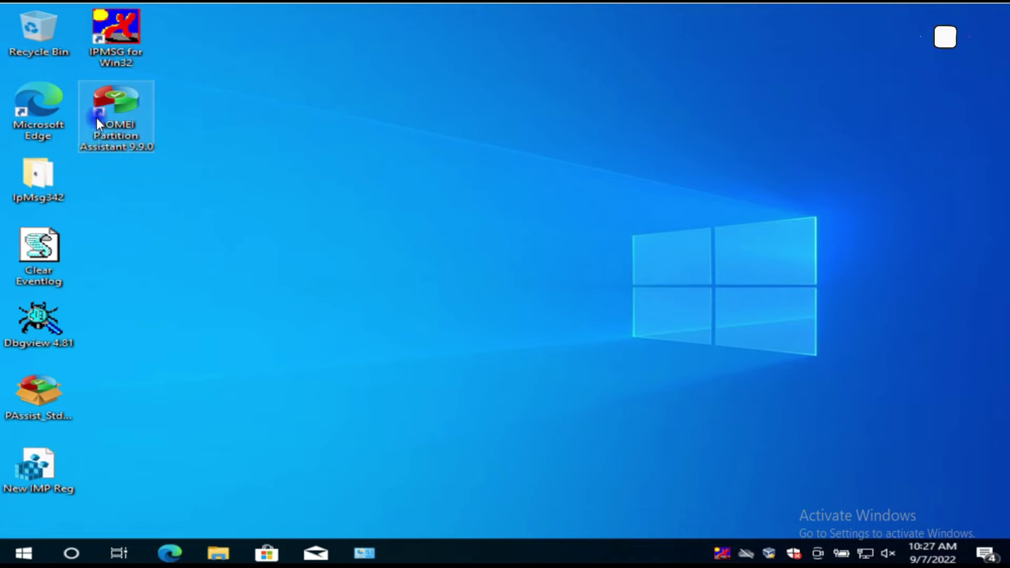
double_click(124, 127)
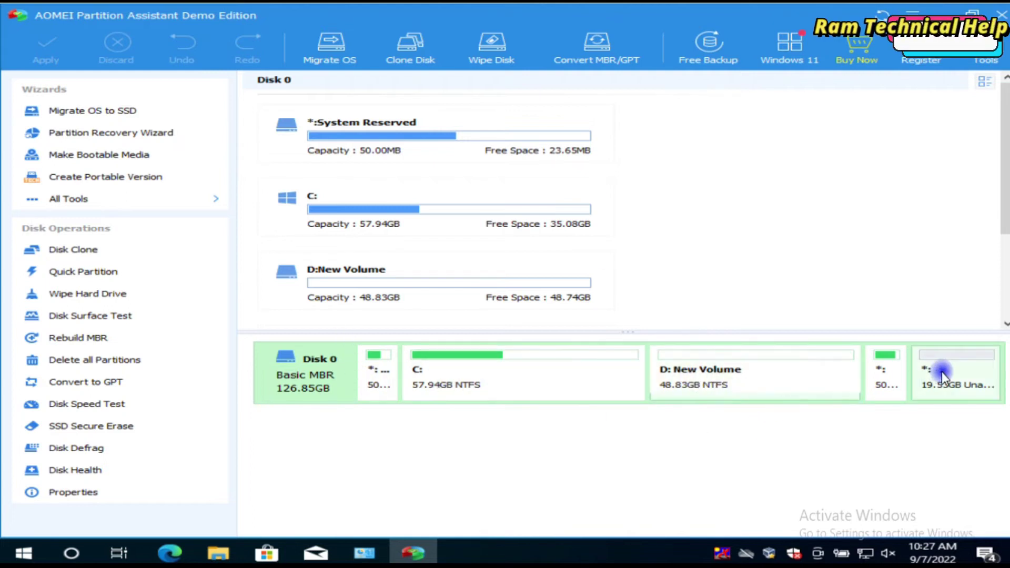
Set up a merge of Disk 0's 19.53 GB unallocated space into the target partition D: New Volume
click(950, 392)
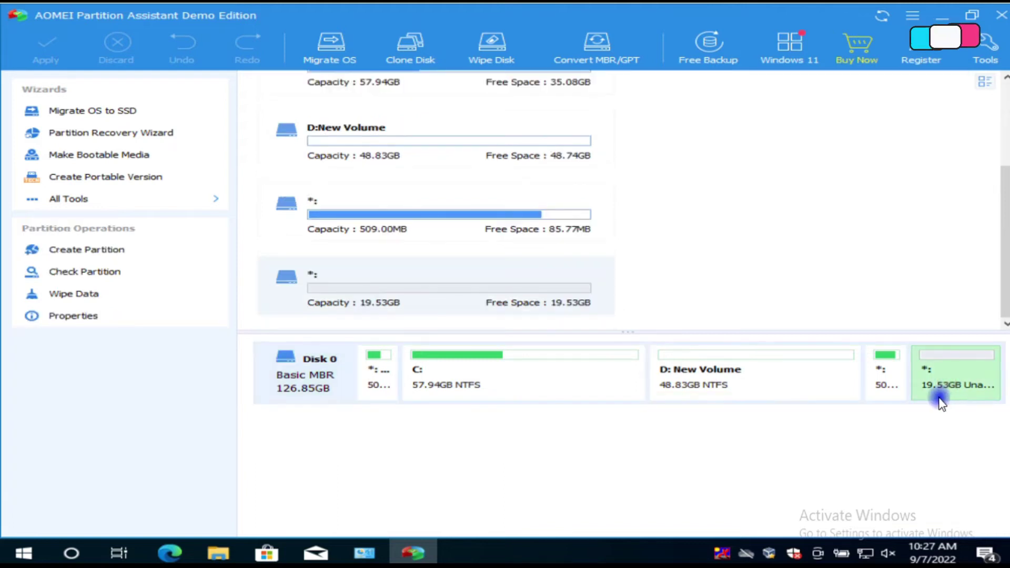
scroll(475, 257, up, 2)
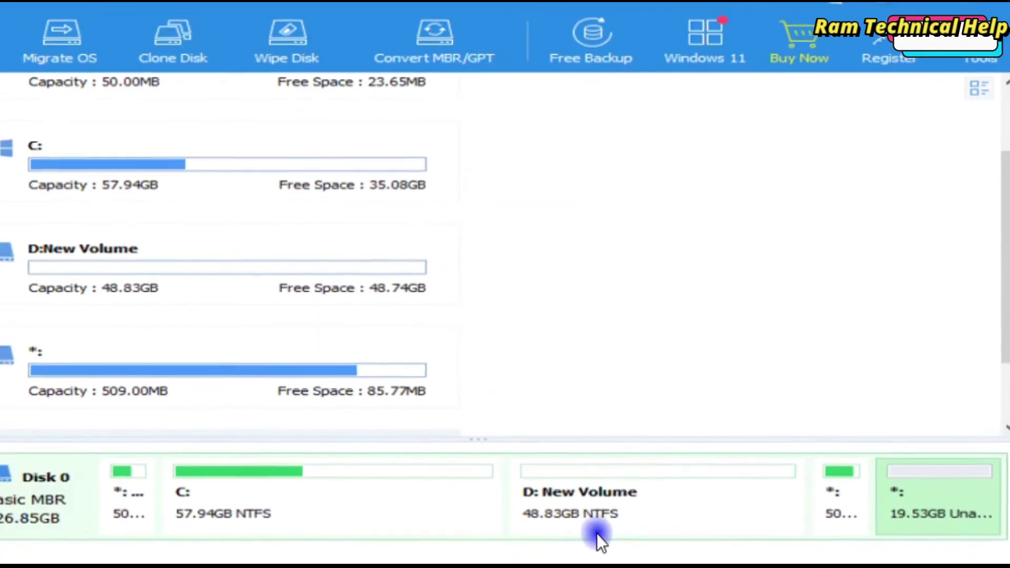
right_click(562, 522)
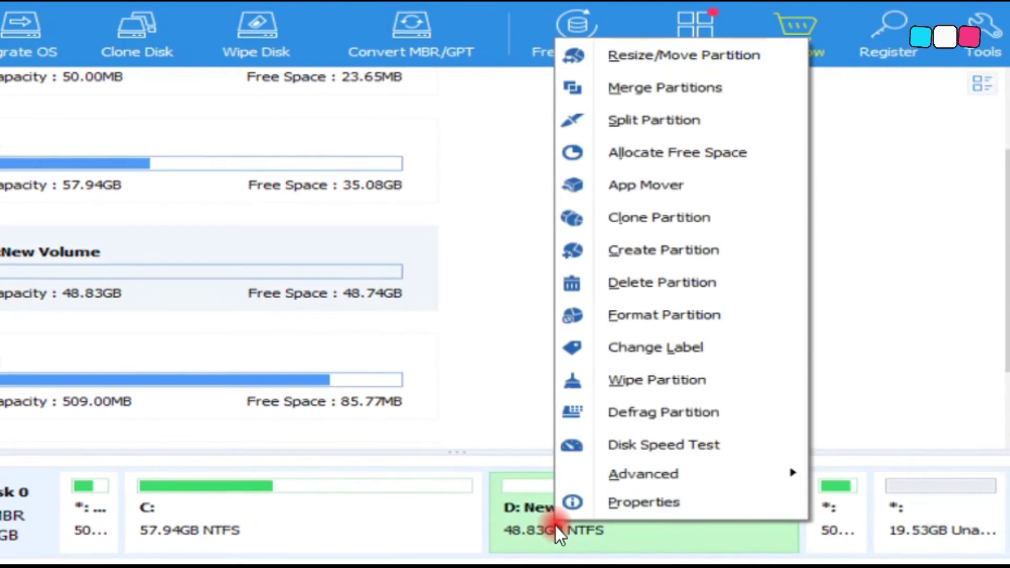
click(251, 485)
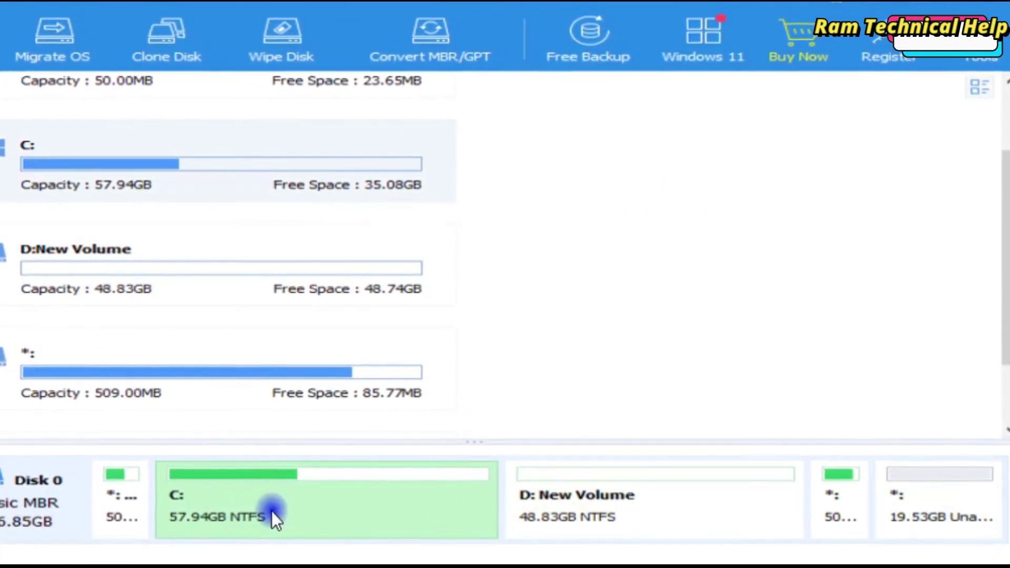
right_click(579, 504)
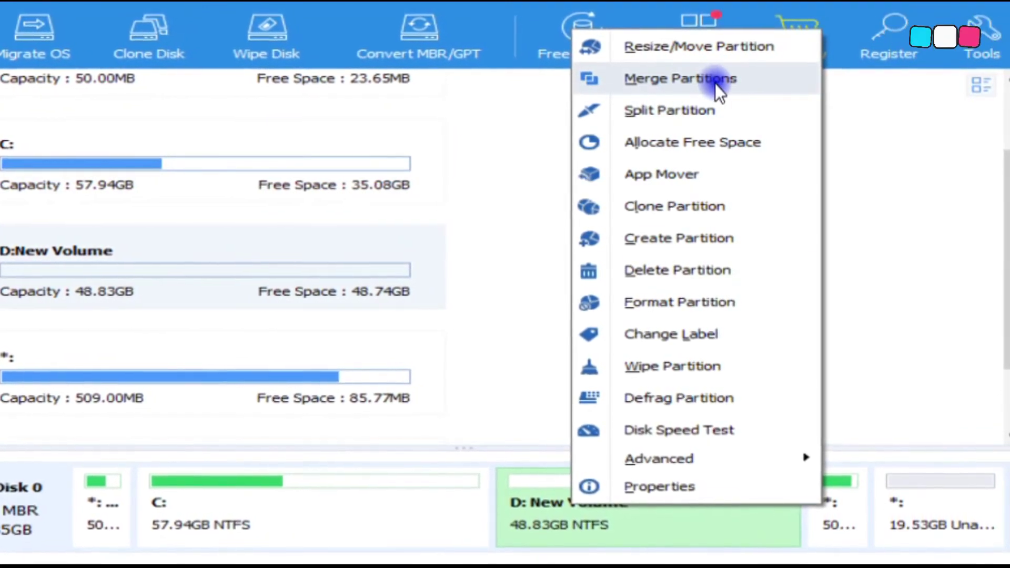
click(671, 75)
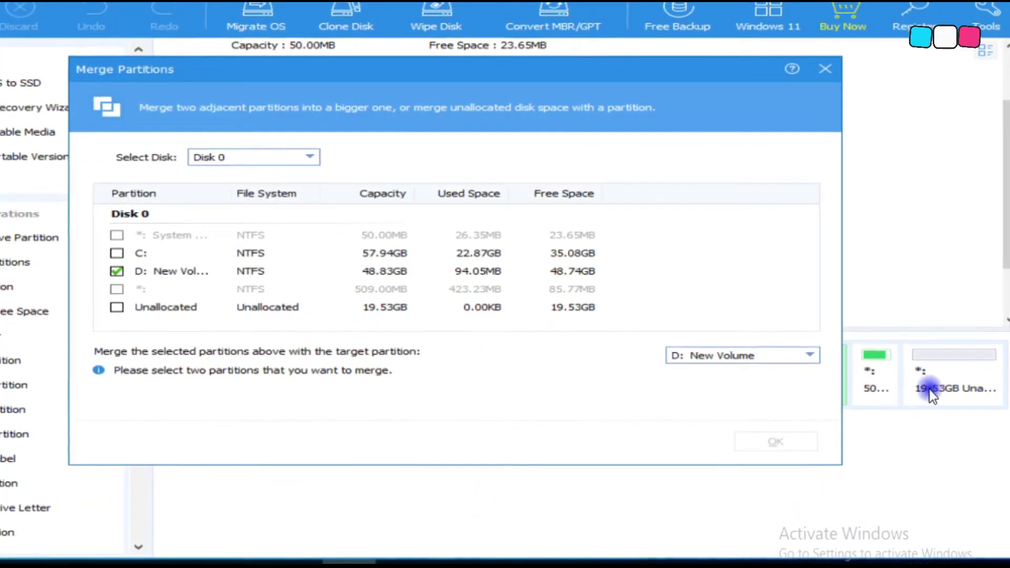
click(115, 309)
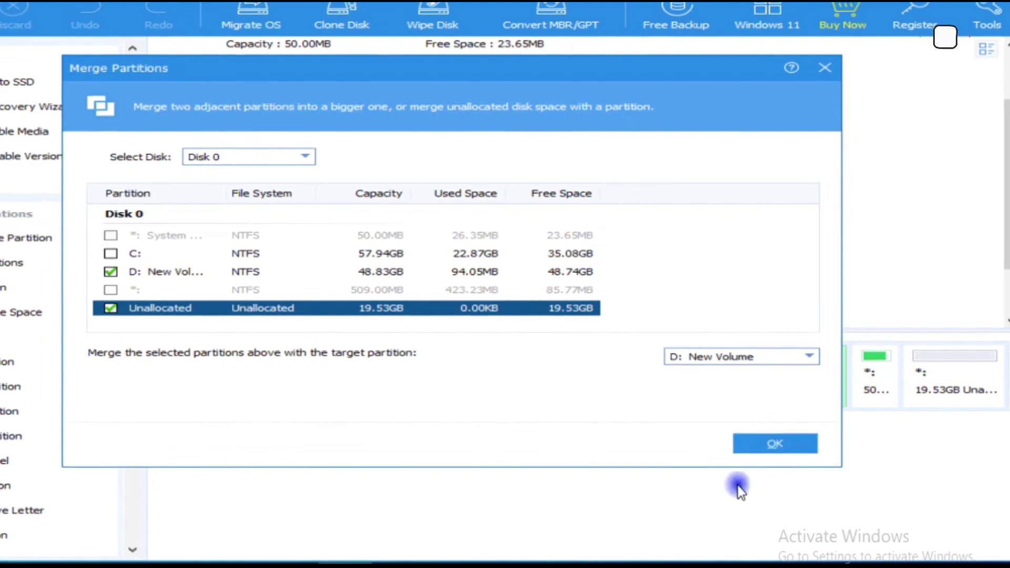
click(774, 446)
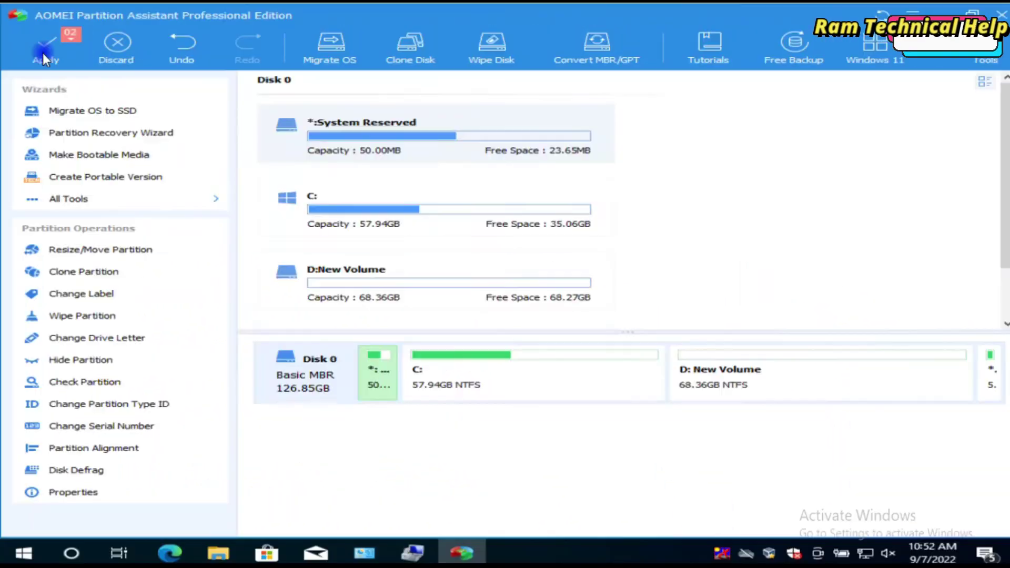
Apply the pending move and resize operations with partition checking before execution, confirming the start
click(106, 119)
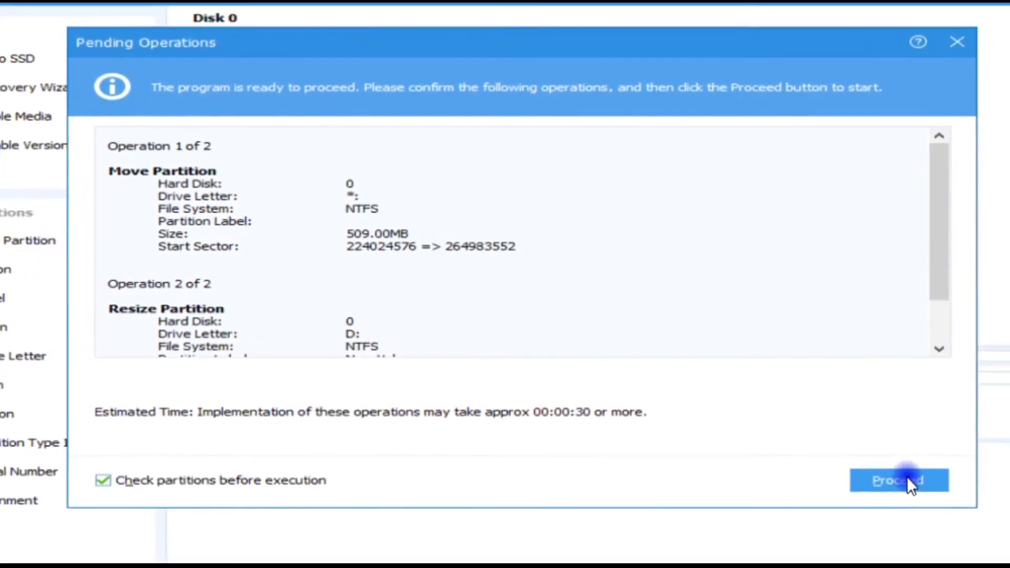
click(907, 479)
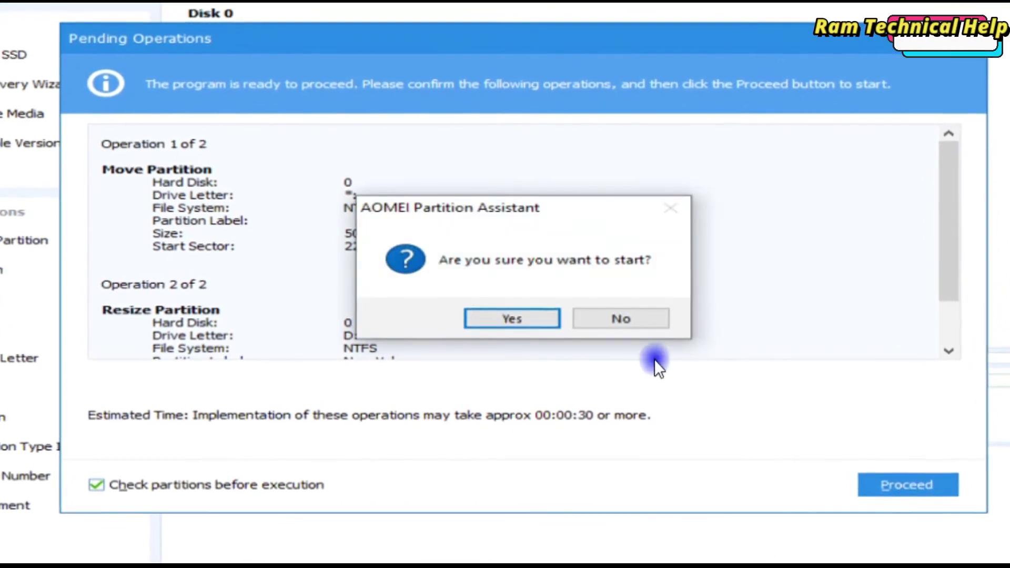
click(487, 317)
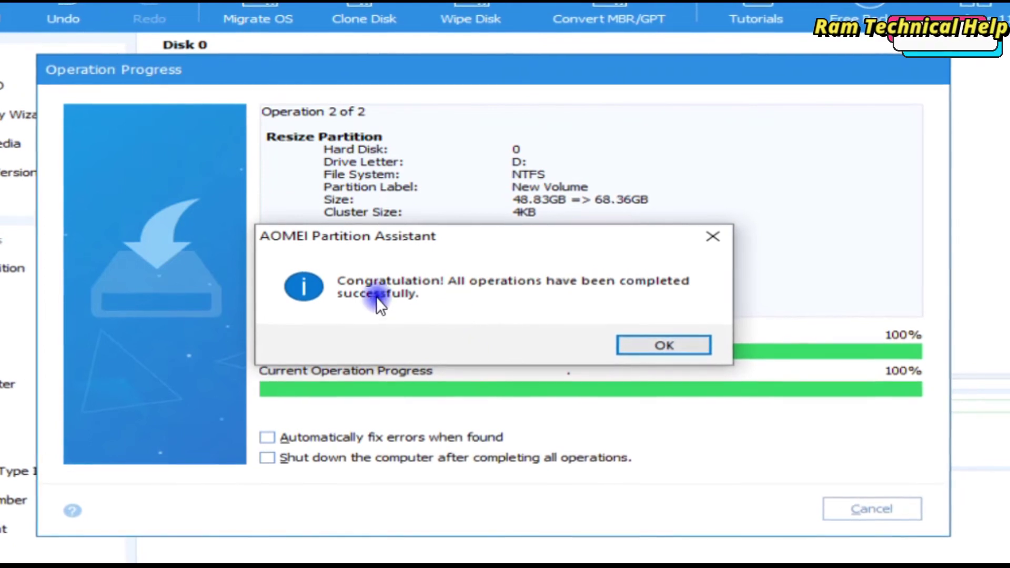
Acknowledge the completed partition operations and close AOMEI Partition Assistant
click(641, 347)
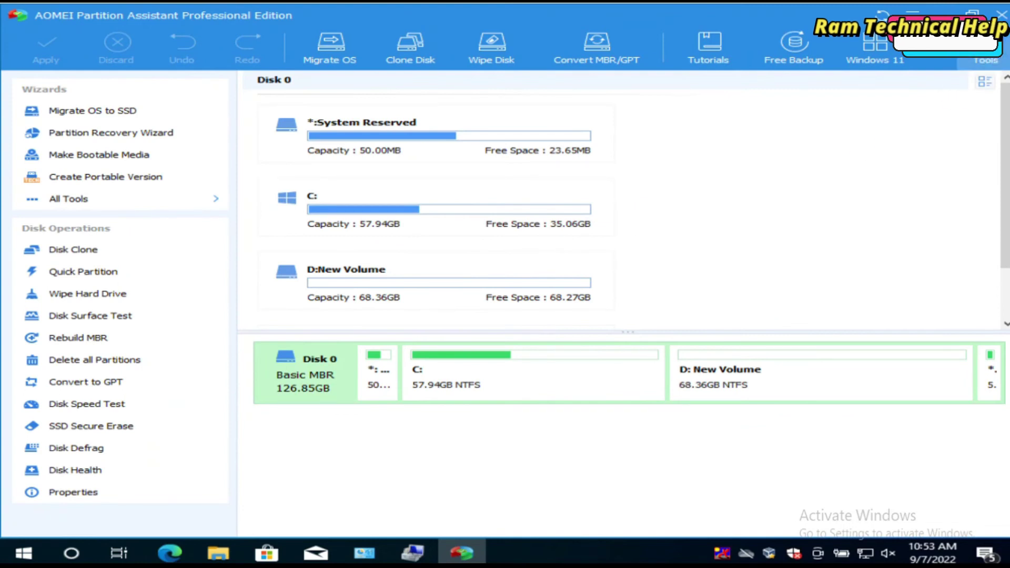
click(1001, 18)
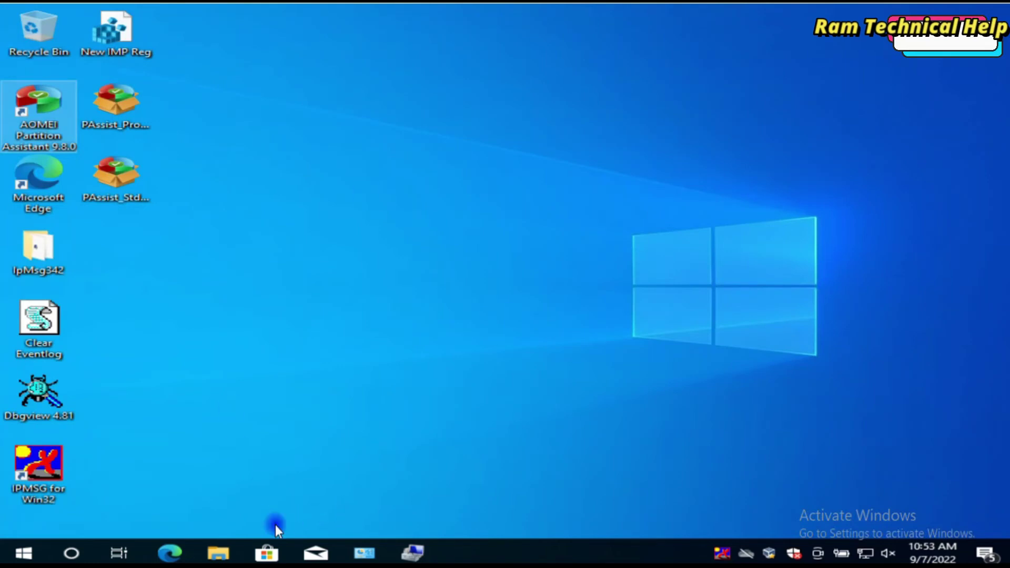
Open Computer Management for This PC from File Explorer and view the Disk 0 partition layout in Disk Management
click(220, 552)
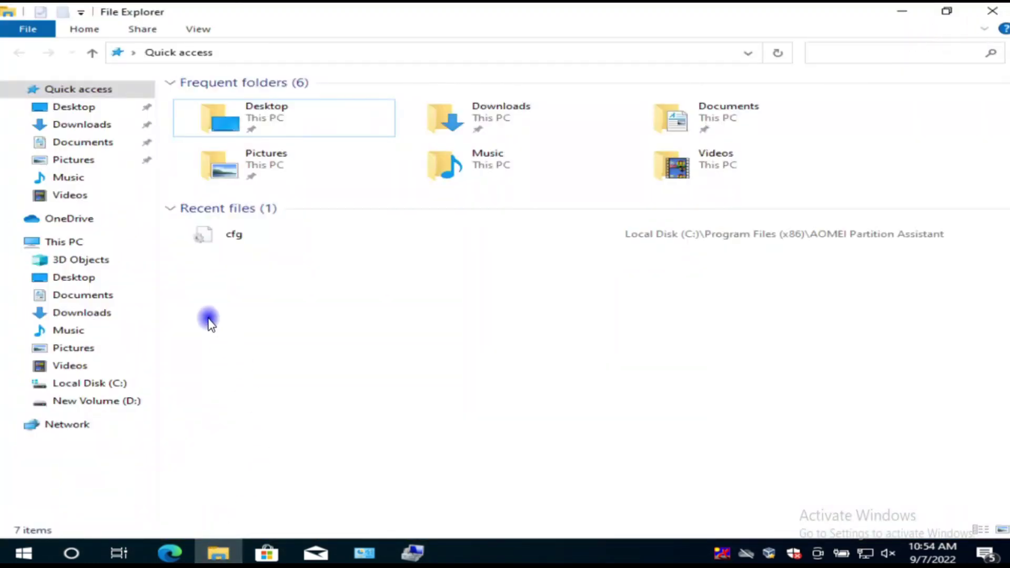
right_click(74, 243)
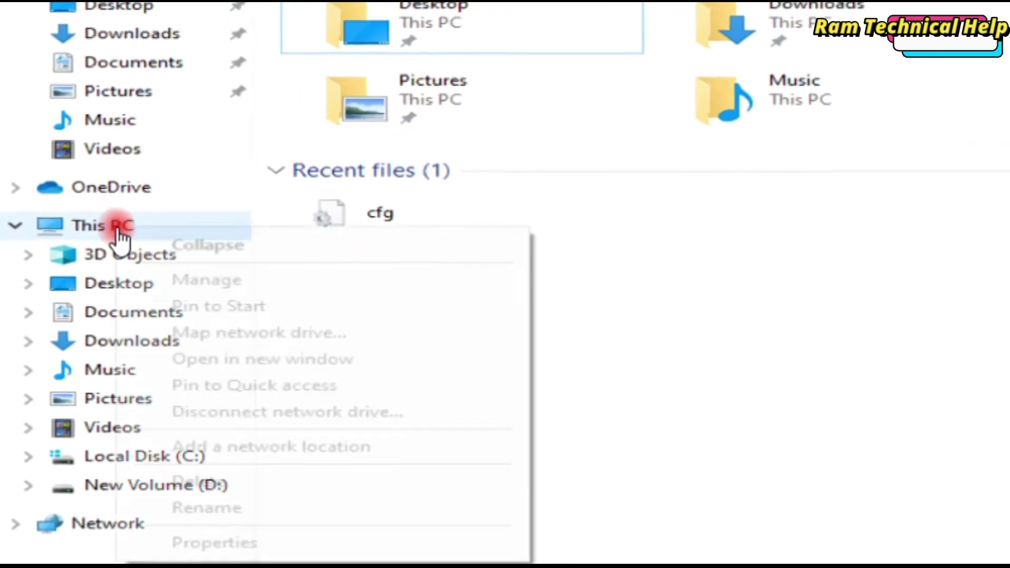
click(179, 280)
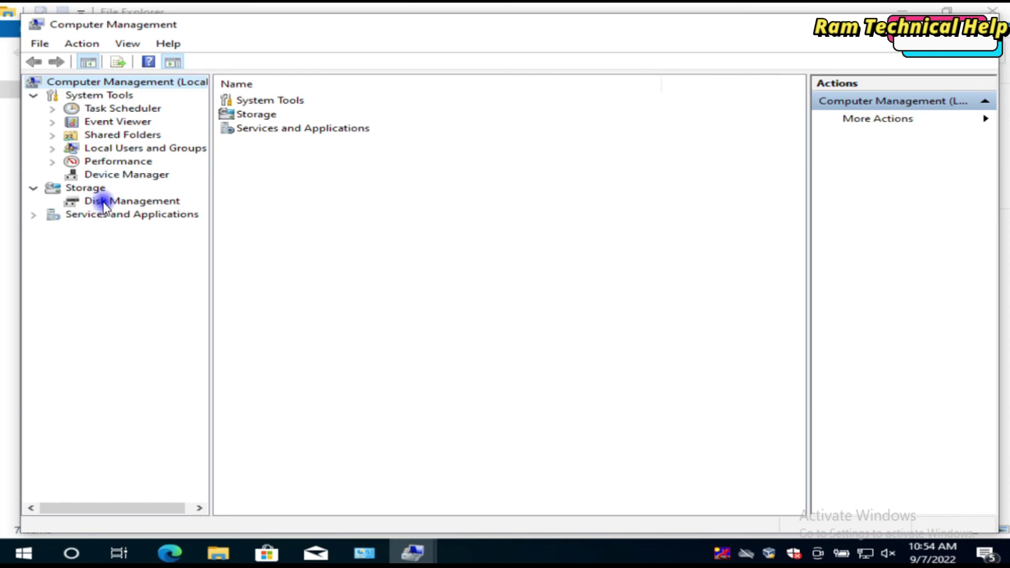
click(131, 204)
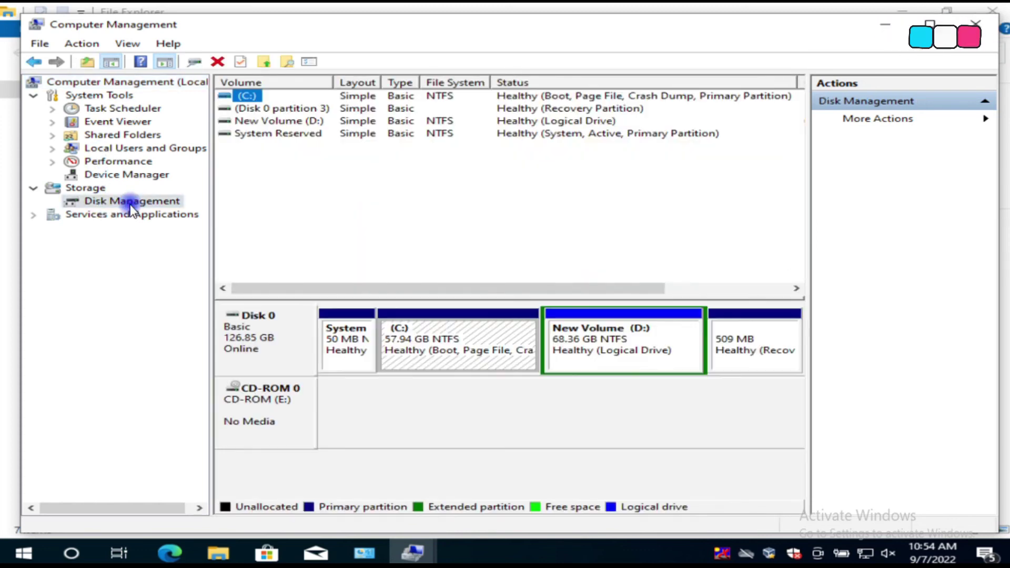